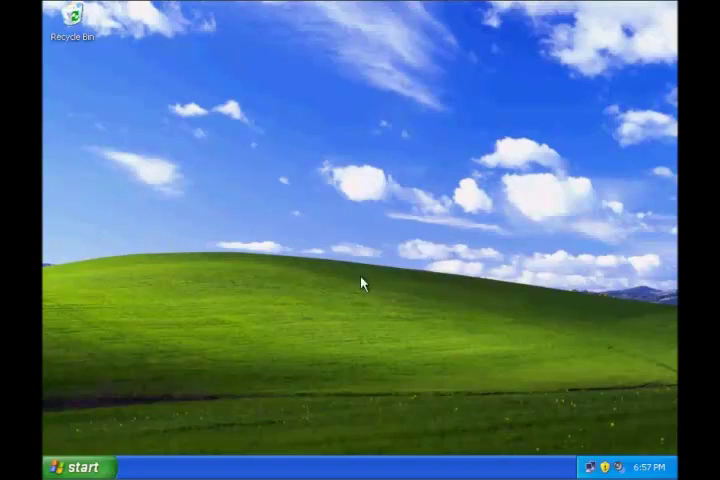
From the Start menu reach My Computer, select Local Disk (D:) and bring up its File menu
{"action": "left_click", "coordinate": [103, 469]}
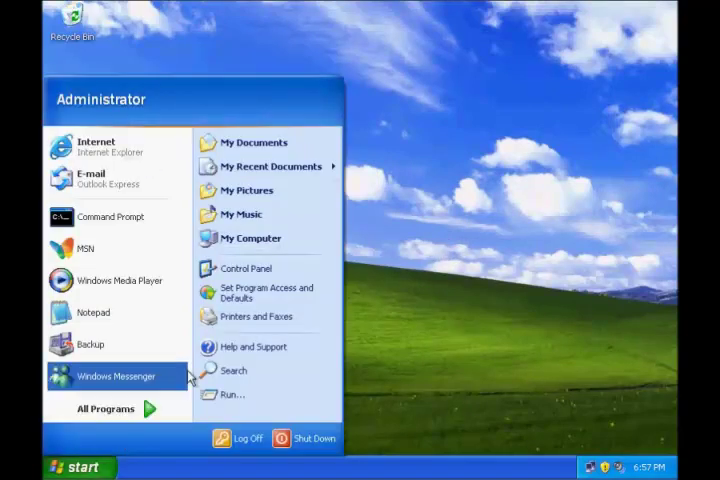
{"action": "left_click", "coordinate": [254, 246]}
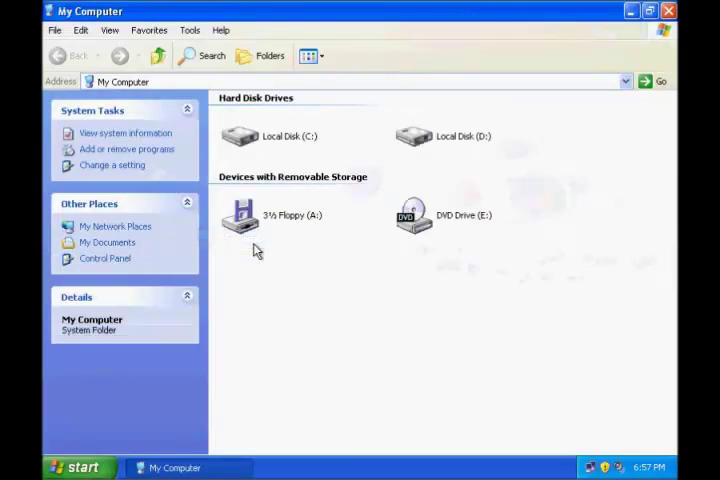
{"action": "left_click", "coordinate": [420, 146]}
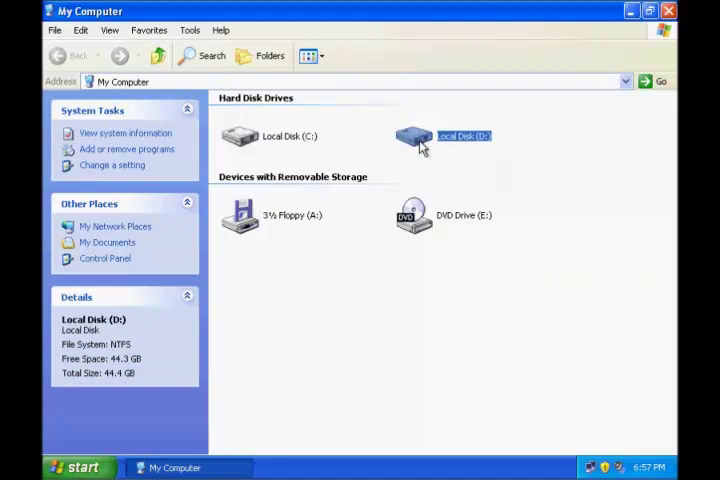
{"action": "left_click", "coordinate": [54, 30]}
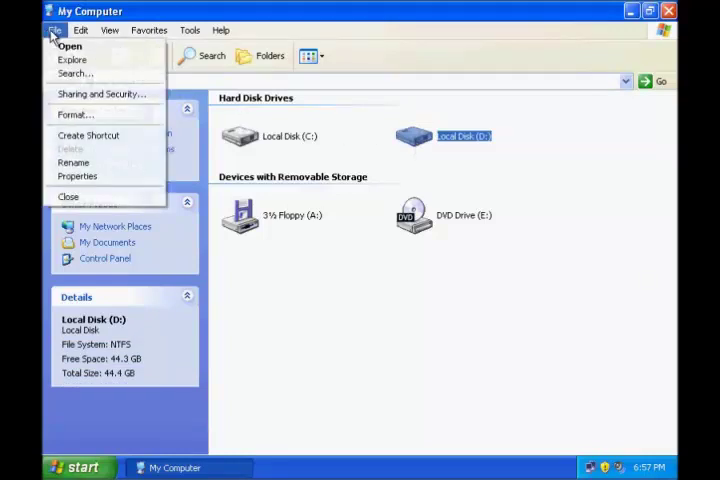
Reach Check Now under Error-checking on the Tools page of Local Disk (D:) Properties
{"action": "left_click", "coordinate": [95, 178]}
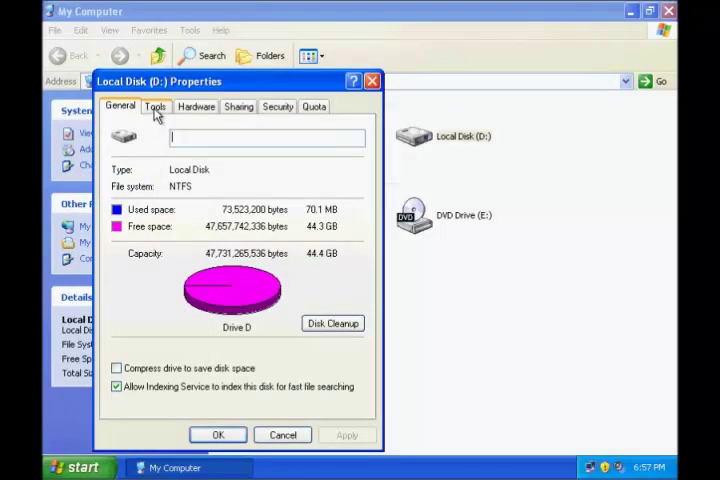
{"action": "left_click", "coordinate": [156, 110]}
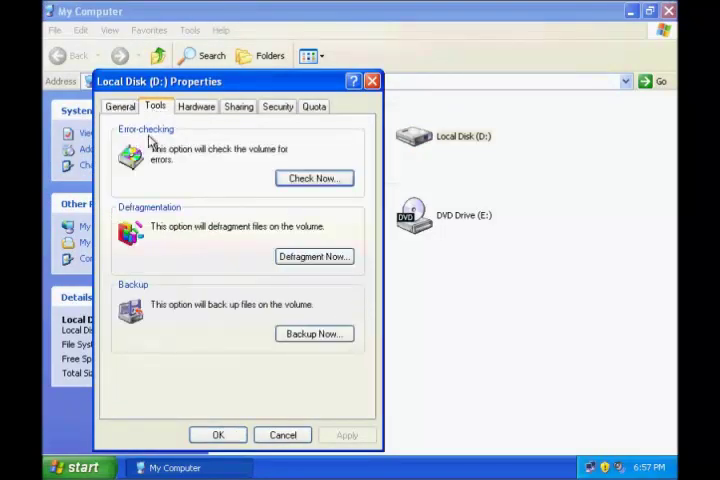
{"action": "left_click", "coordinate": [298, 186]}
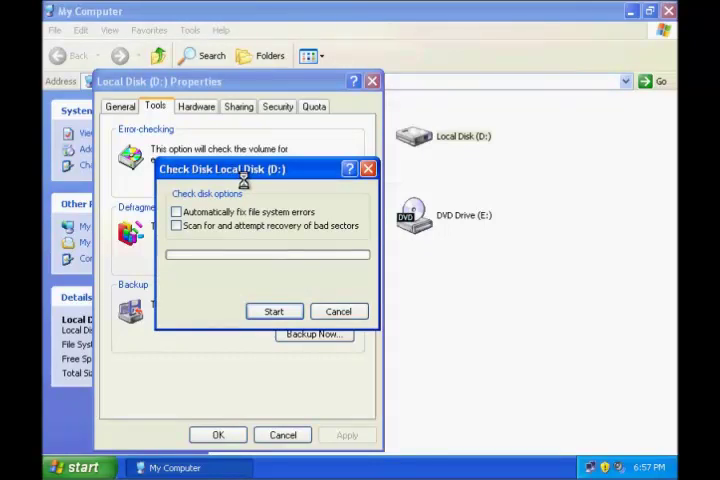
Run the disk check with 'Scan for and attempt recovery of bad sectors' enabled
{"action": "left_click", "coordinate": [250, 230]}
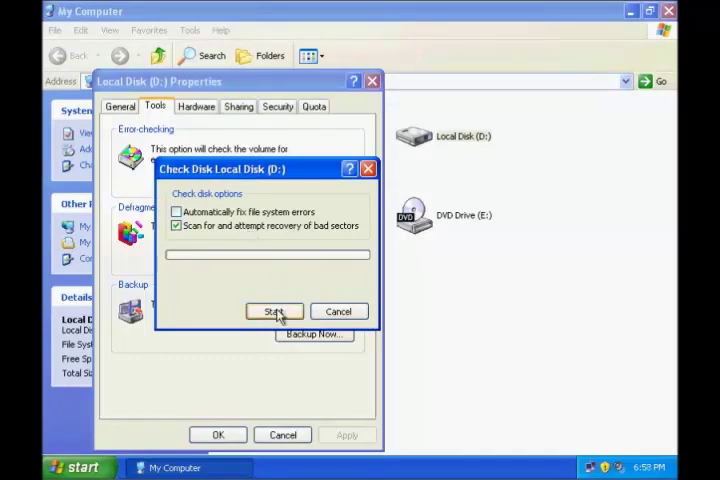
{"action": "left_click", "coordinate": [276, 313]}
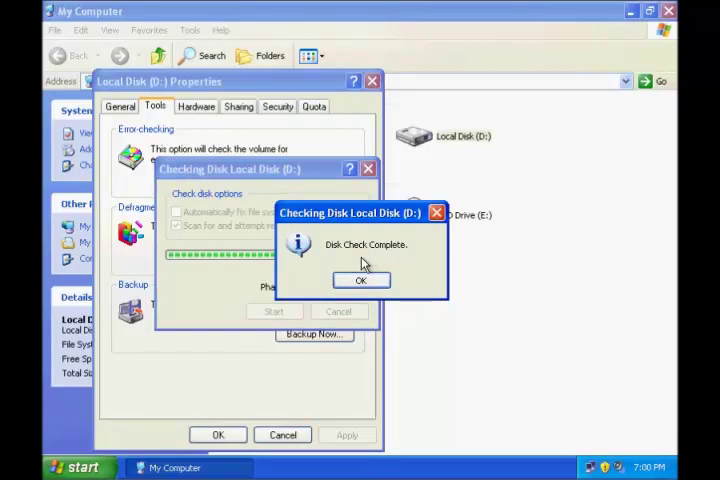
Acknowledge Disk Check Complete and close Local Disk (D:) Properties, back at My Computer
{"action": "left_click", "coordinate": [364, 275]}
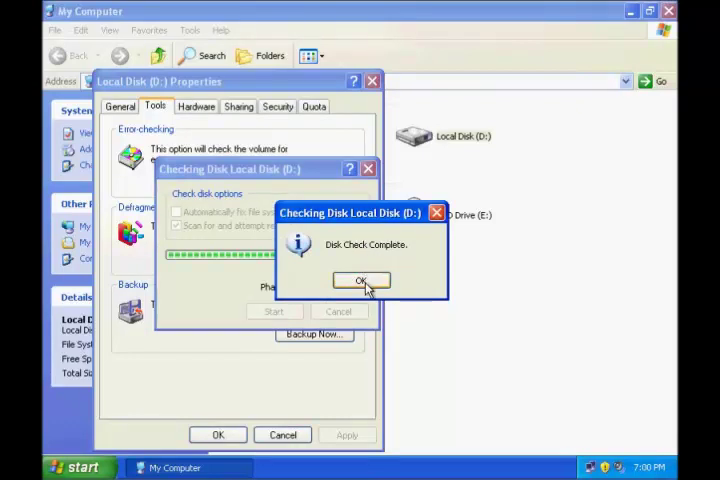
{"action": "left_click", "coordinate": [364, 283]}
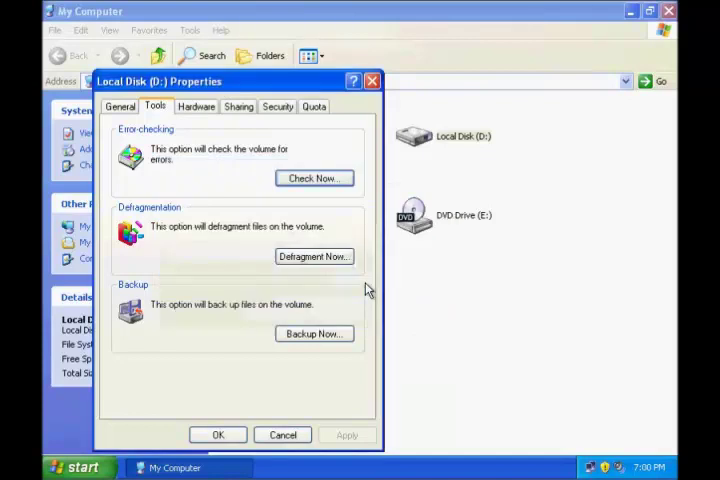
{"action": "left_click", "coordinate": [232, 441]}
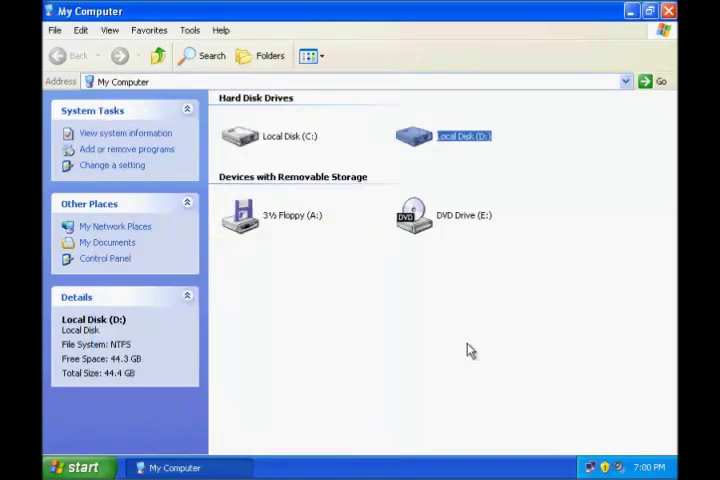